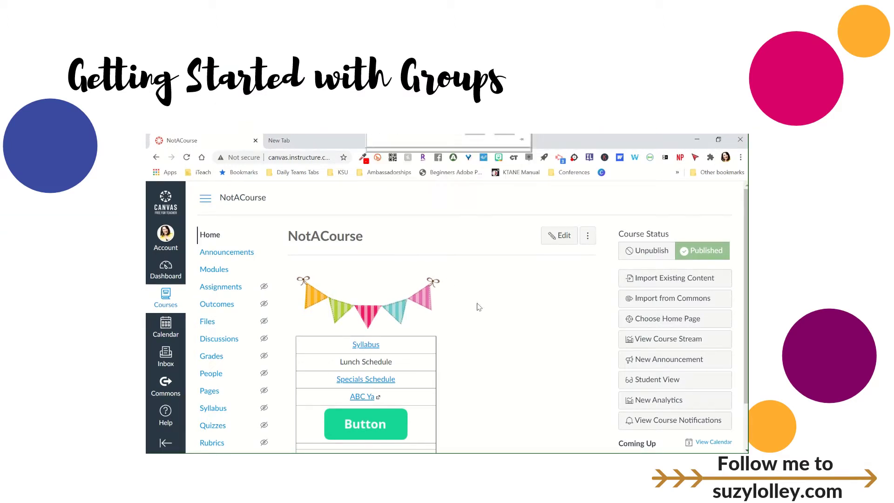
Open the course's People roster and begin creating a new group set.
{"action": "left_click", "coordinate": [216, 374]}
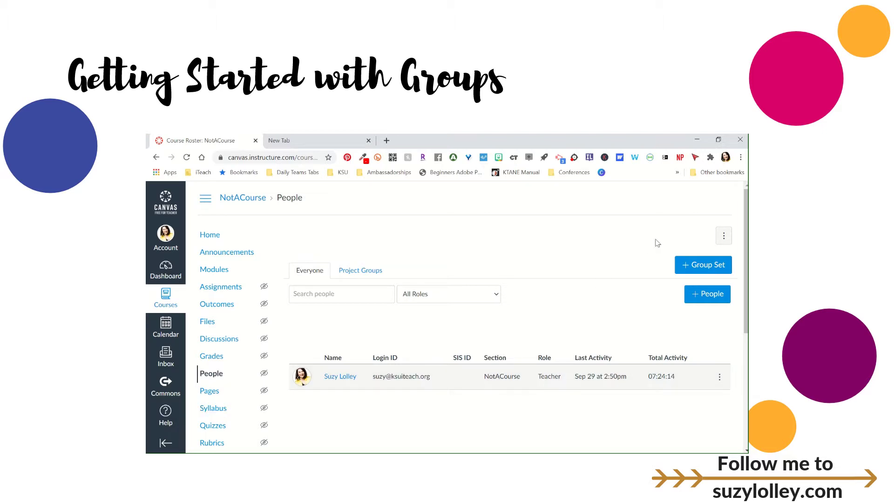
{"action": "left_click", "coordinate": [685, 266]}
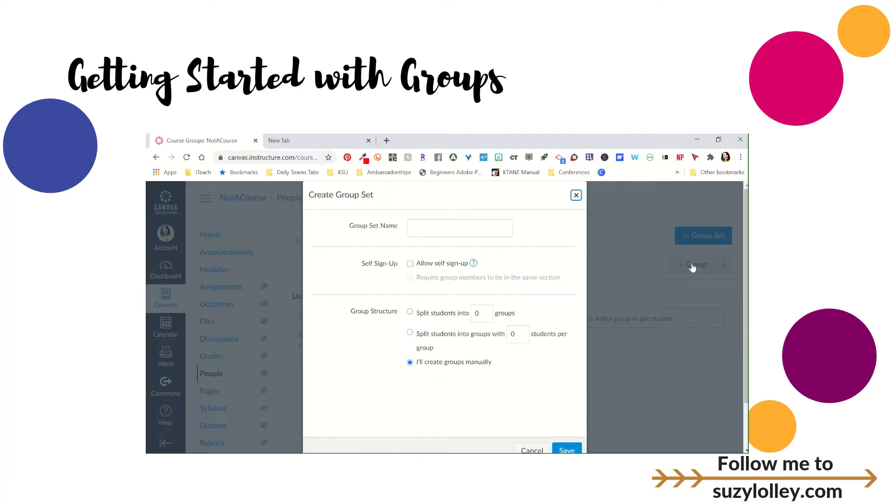
Name the group set 'Digital Board Games' and allow students to self sign-up.
{"action": "left_click", "coordinate": [460, 228]}
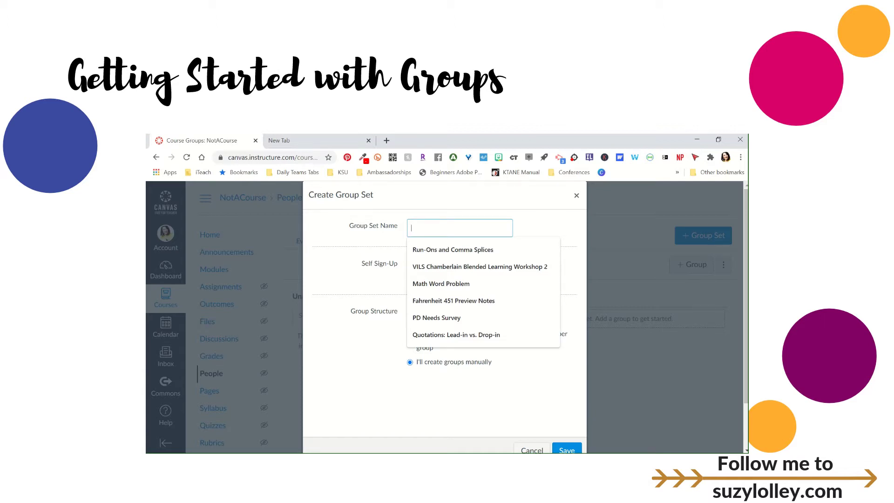
{"action": "type", "text": "D"}
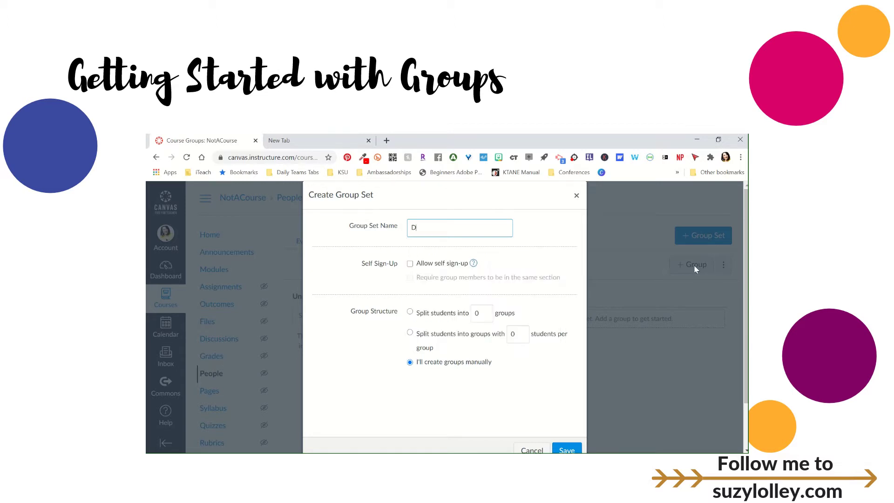
{"action": "type", "text": "igital Board Games"}
{"action": "left_click", "coordinate": [409, 263]}
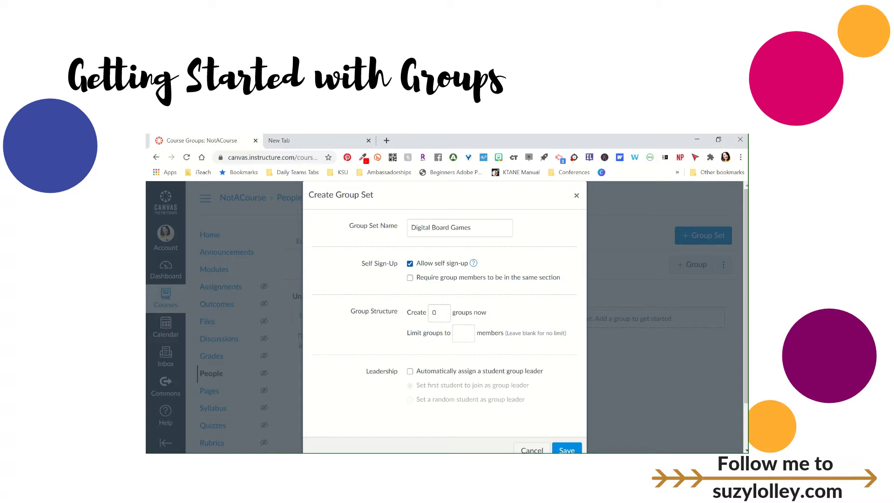
Require same-section membership, create 3 groups capped at 5 members, auto-assign the first student as leader, and save.
{"action": "left_click", "coordinate": [409, 277]}
{"action": "key", "text": "Tab"}
{"action": "type", "text": "3"}
{"action": "triple_click", "coordinate": [468, 330]}
{"action": "left_click", "coordinate": [410, 371]}
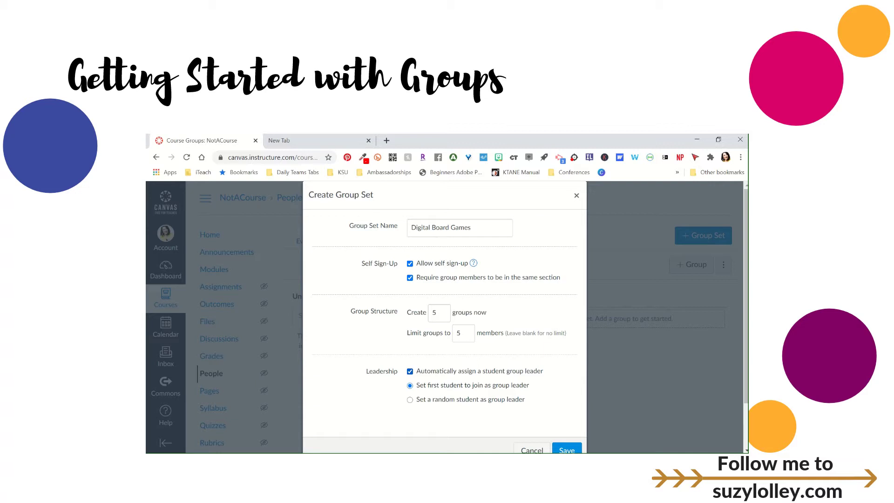
{"action": "scroll", "coordinate": [444, 316], "scroll_direction": "down", "scroll_amount": 1}
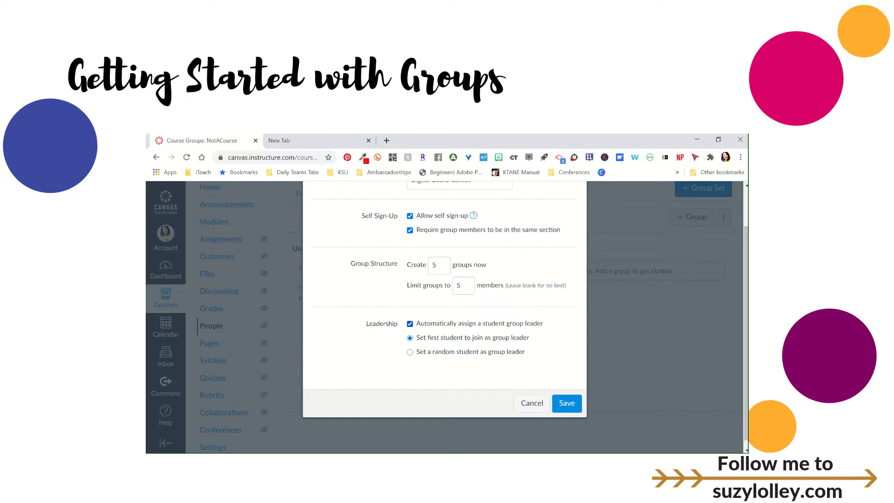
{"action": "scroll", "coordinate": [444, 316], "scroll_direction": "up", "scroll_amount": 1}
{"action": "scroll", "coordinate": [444, 317], "scroll_direction": "down", "scroll_amount": 1}
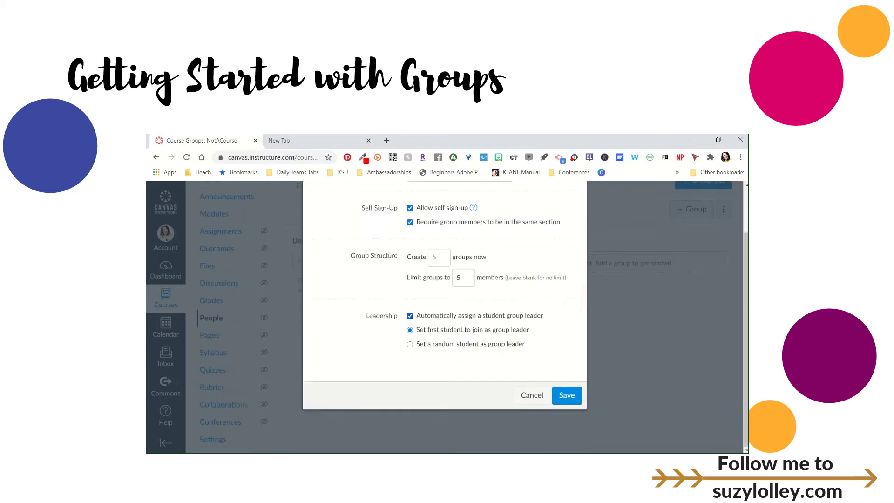
{"action": "left_click", "coordinate": [567, 395]}
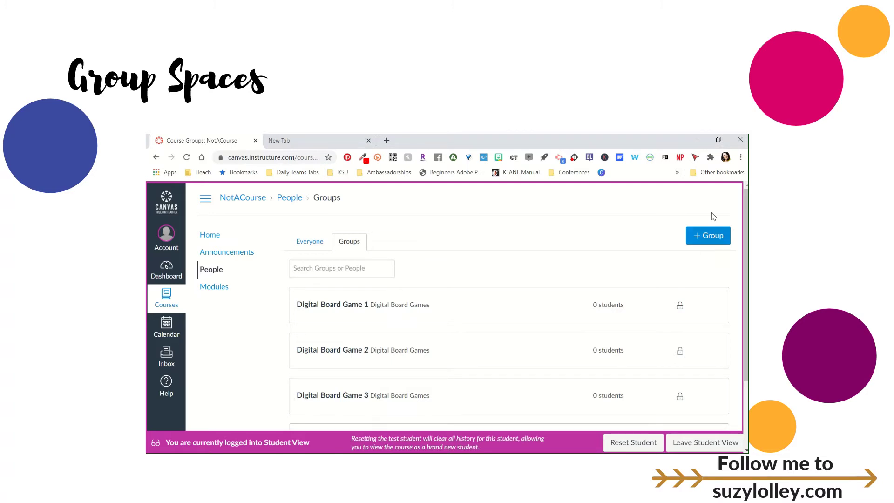
Open the New Student Group form and dismiss it without creating a group.
{"action": "left_click", "coordinate": [704, 239]}
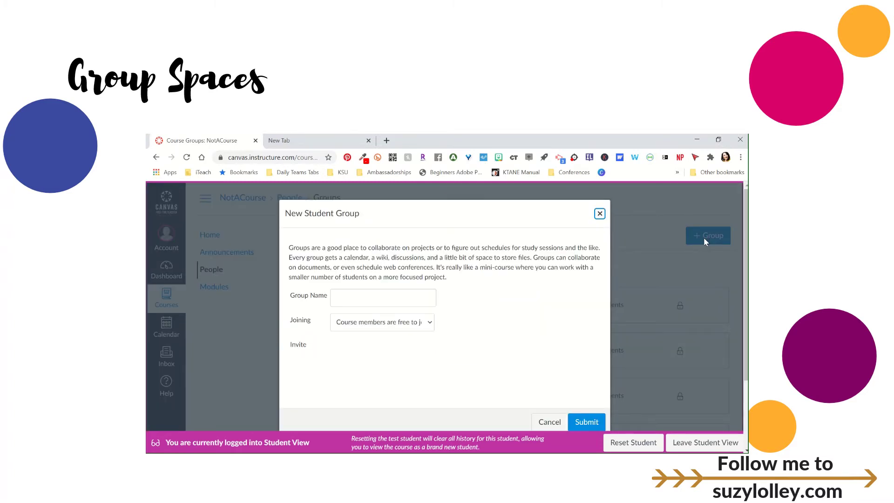
{"action": "key", "text": "Escape"}
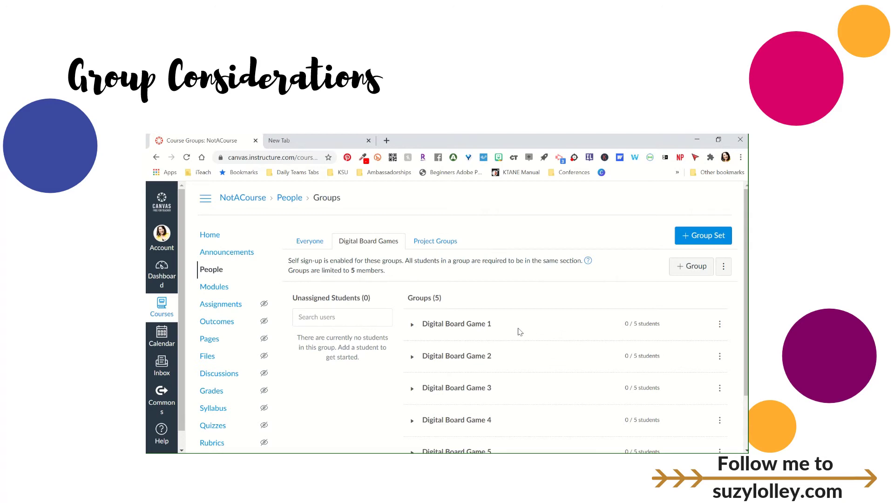
Visit Digital Board Game 1's group homepage from its options menu.
{"action": "left_click", "coordinate": [719, 323]}
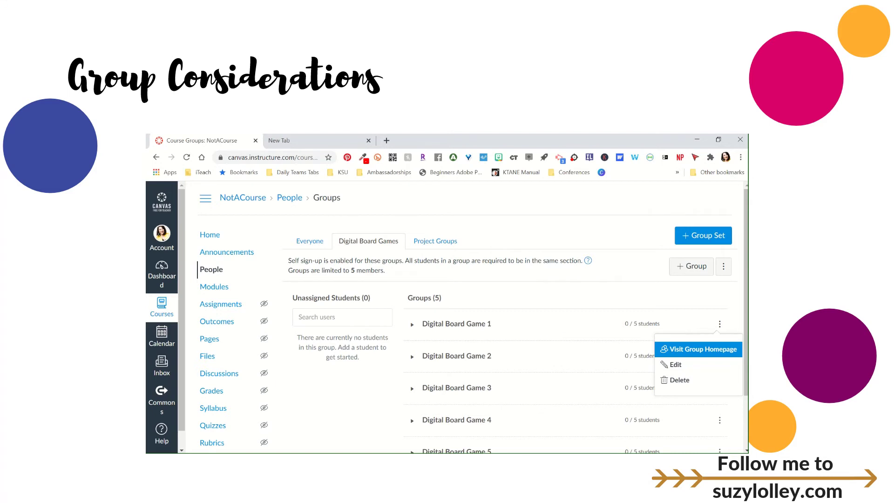
{"action": "left_click", "coordinate": [698, 349]}
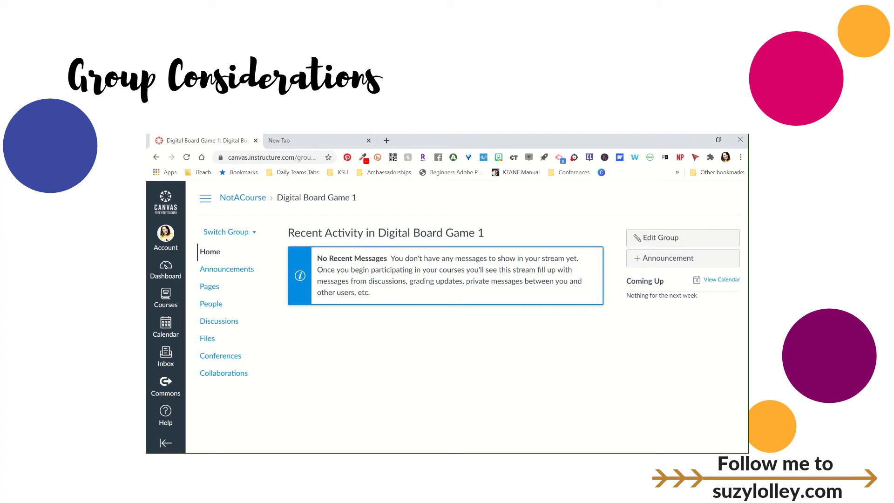
Browse the group's Announcements, Pages, People, Discussions, Files, Conferences and Collaborations pages.
{"action": "left_click", "coordinate": [227, 269]}
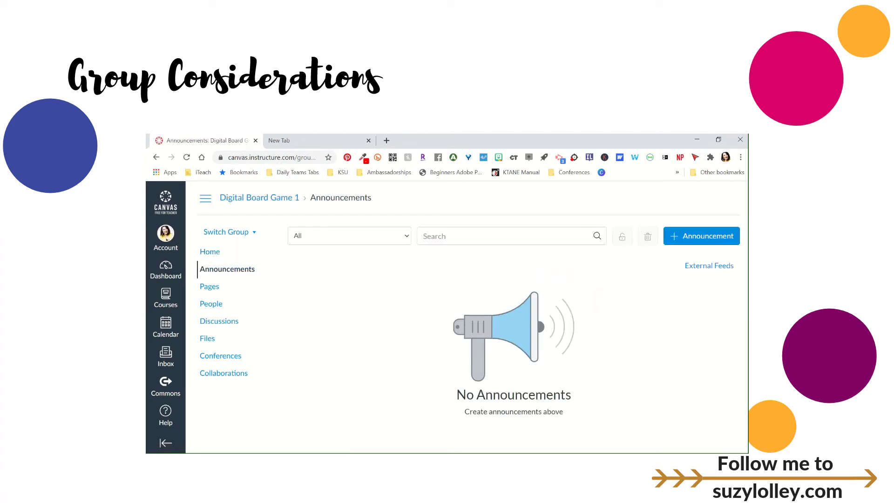
{"action": "left_click", "coordinate": [209, 286]}
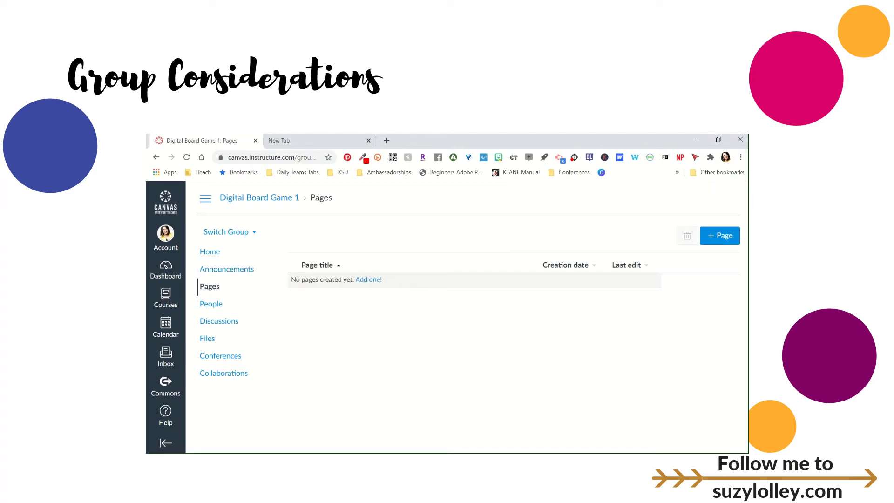
{"action": "left_click", "coordinate": [211, 303]}
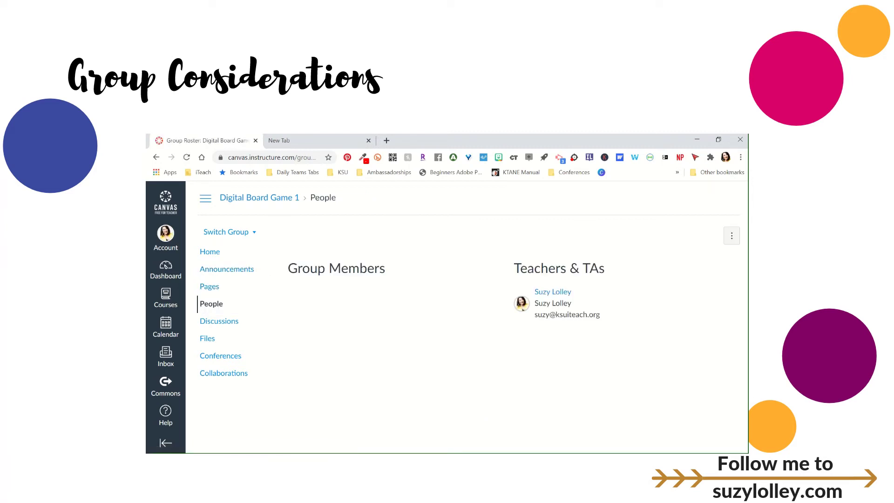
{"action": "left_click", "coordinate": [219, 321]}
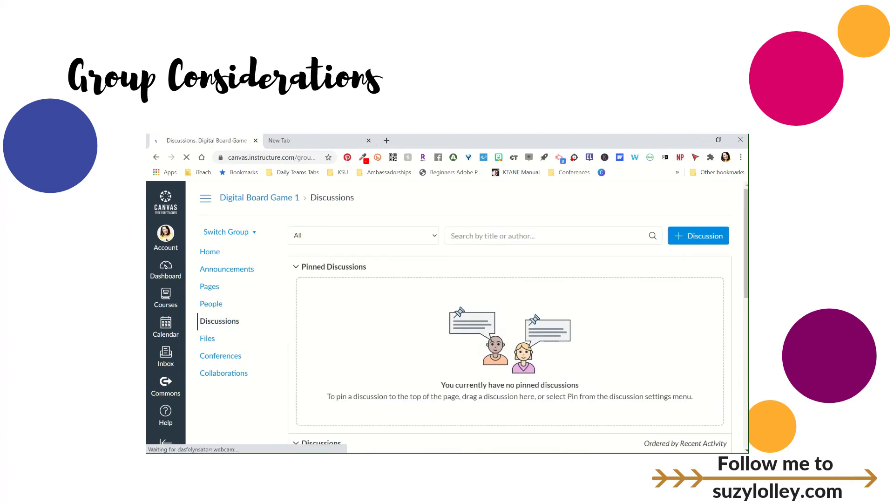
{"action": "left_click", "coordinate": [207, 338]}
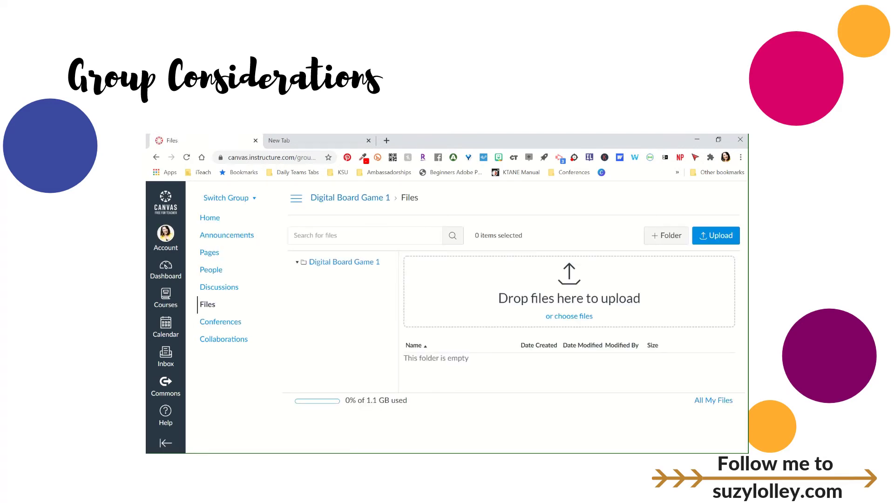
{"action": "left_click", "coordinate": [220, 321]}
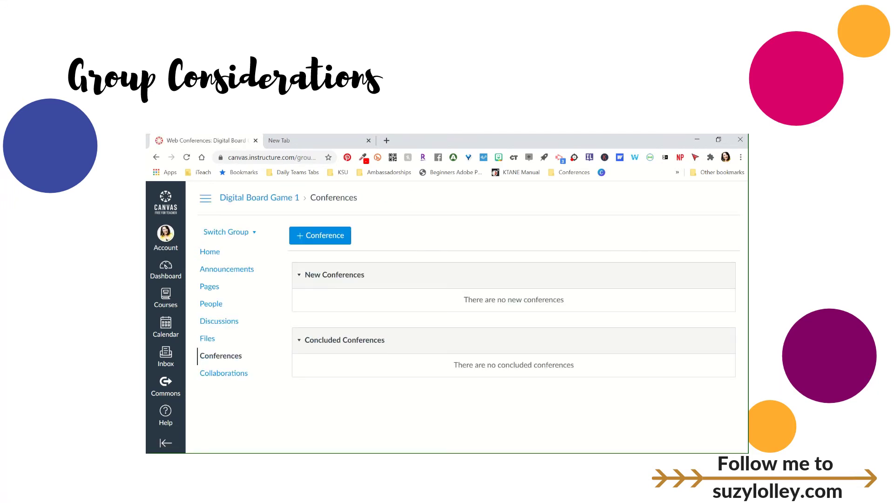
{"action": "left_click", "coordinate": [224, 373]}
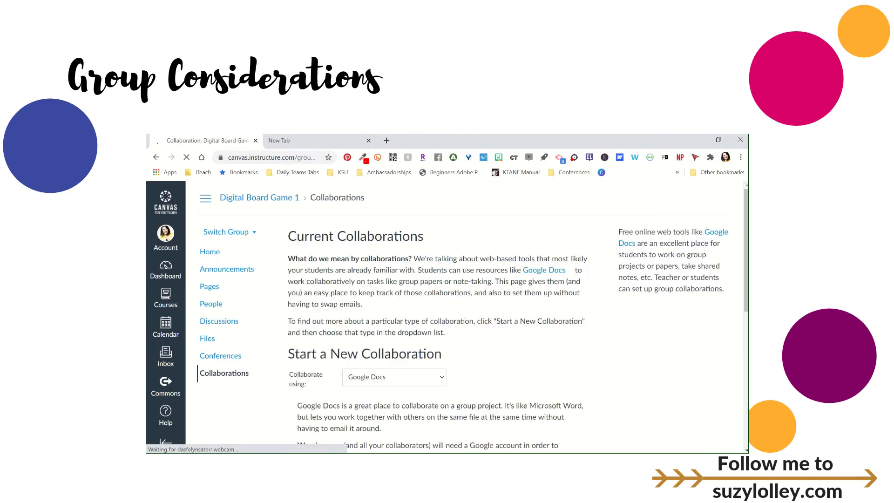
{"action": "scroll", "coordinate": [465, 316], "scroll_direction": "down", "scroll_amount": 2}
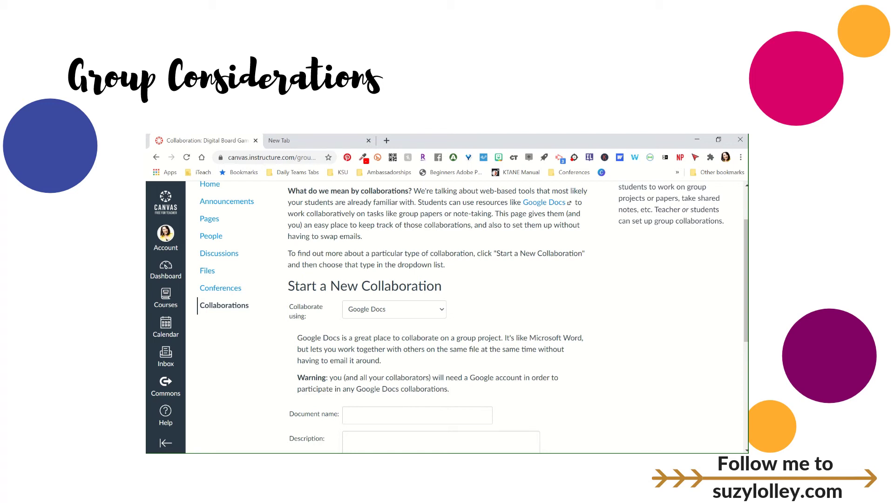
Scroll through the new Group Assignment page to review its title and description.
{"action": "scroll", "coordinate": [472, 317], "scroll_direction": "down", "scroll_amount": 4}
{"action": "scroll", "coordinate": [473, 316], "scroll_direction": "up", "scroll_amount": 3}
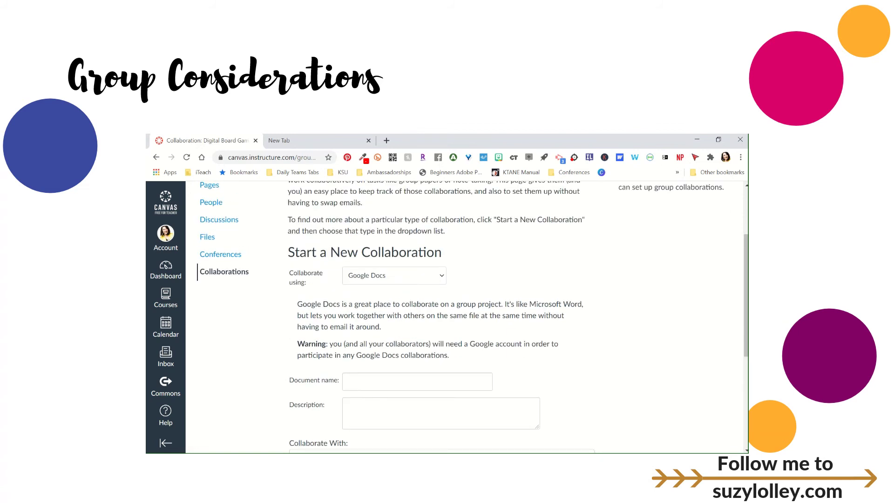
{"action": "scroll", "coordinate": [472, 317], "scroll_direction": "up", "scroll_amount": 3}
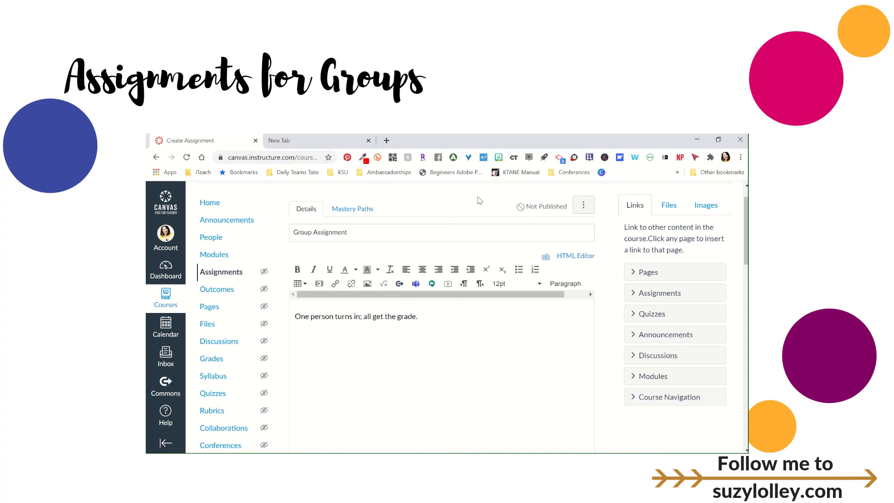
Enable File Uploads alongside Text Entry as an online submission type.
{"action": "scroll", "coordinate": [479, 201], "scroll_direction": "down", "scroll_amount": 3}
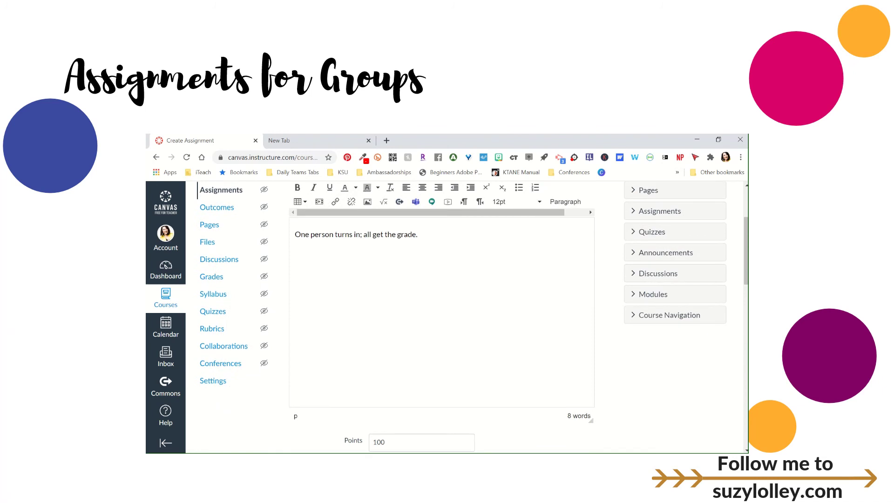
{"action": "scroll", "coordinate": [473, 316], "scroll_direction": "down", "scroll_amount": 1}
{"action": "scroll", "coordinate": [473, 317], "scroll_direction": "up", "scroll_amount": 1}
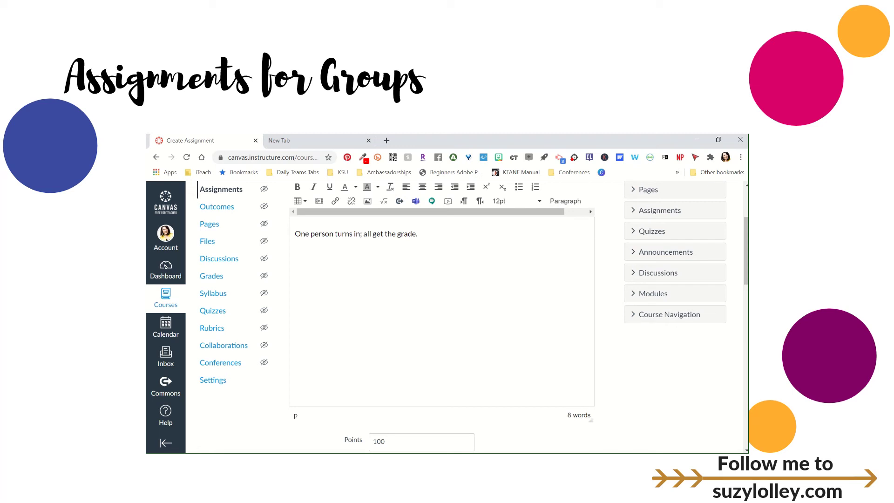
{"action": "scroll", "coordinate": [463, 317], "scroll_direction": "down", "scroll_amount": 2}
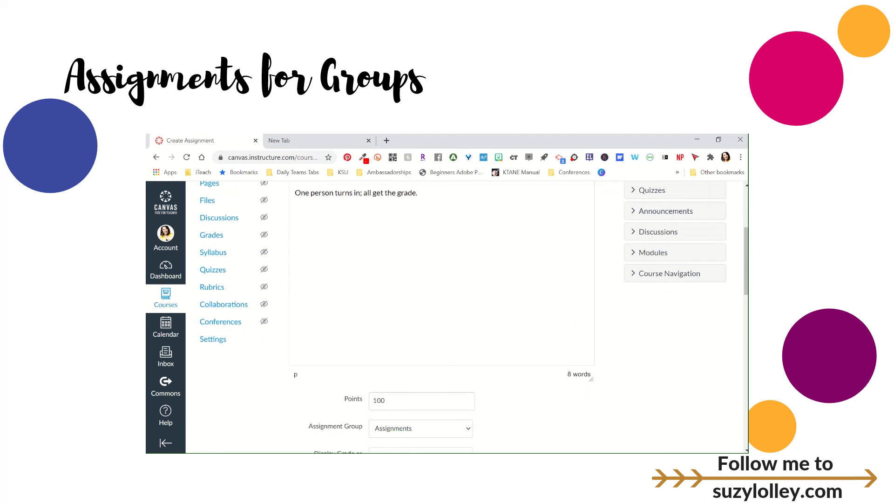
{"action": "scroll", "coordinate": [464, 316], "scroll_direction": "down", "scroll_amount": 2}
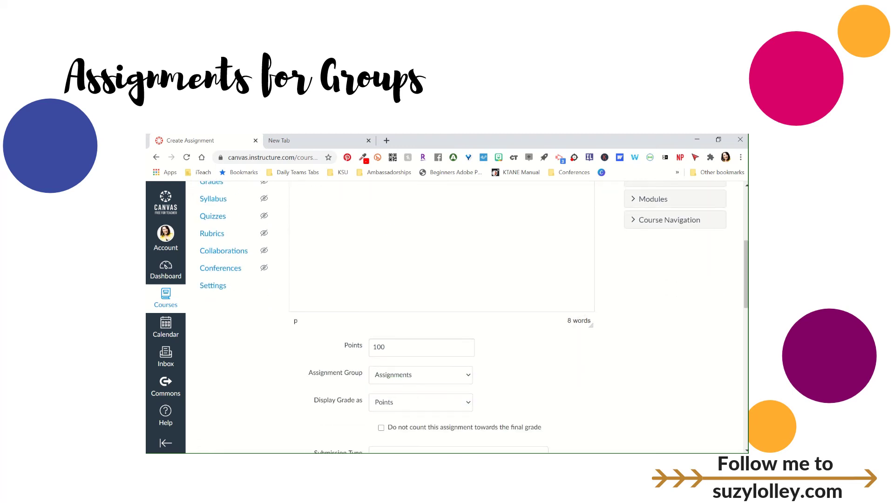
{"action": "scroll", "coordinate": [463, 316], "scroll_direction": "down", "scroll_amount": 2}
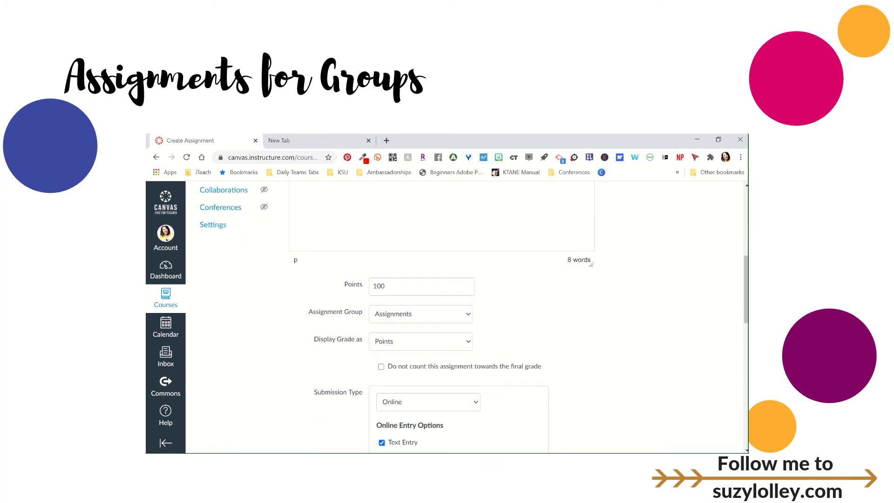
{"action": "scroll", "coordinate": [463, 316], "scroll_direction": "down", "scroll_amount": 2}
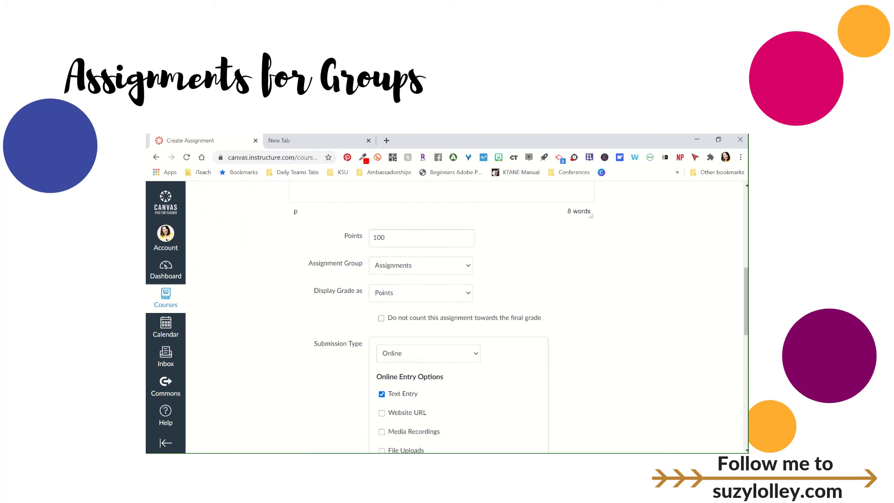
{"action": "scroll", "coordinate": [463, 316], "scroll_direction": "down", "scroll_amount": 3}
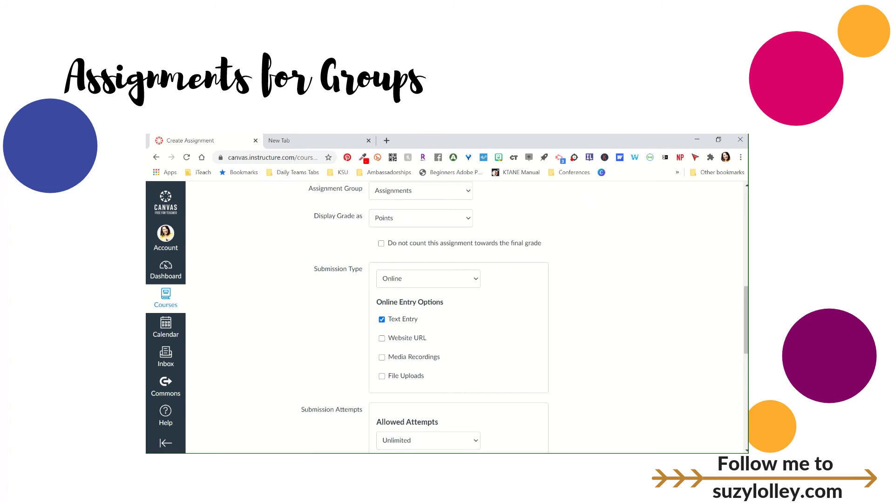
{"action": "scroll", "coordinate": [464, 317], "scroll_direction": "down", "scroll_amount": 3}
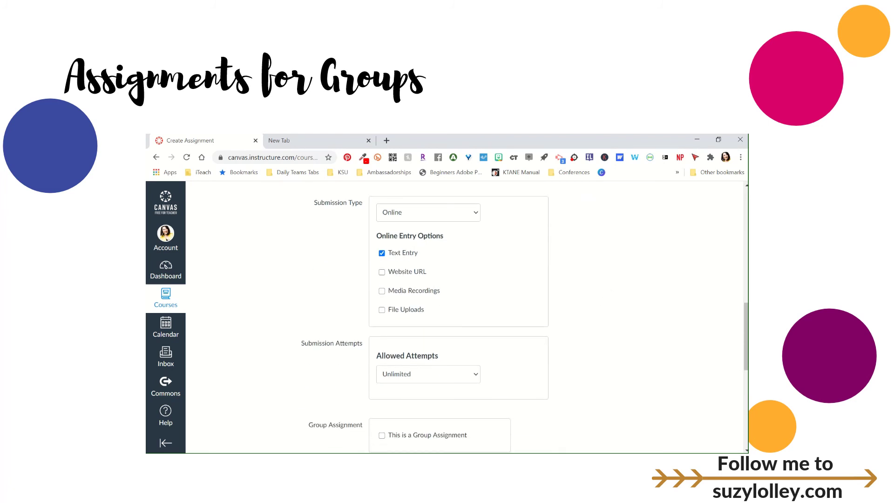
{"action": "left_click", "coordinate": [382, 310]}
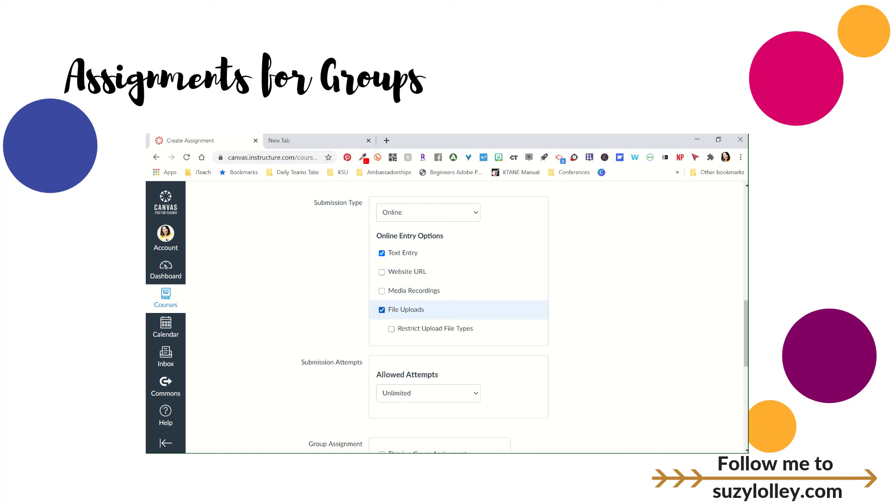
{"action": "scroll", "coordinate": [463, 316], "scroll_direction": "down", "scroll_amount": 5}
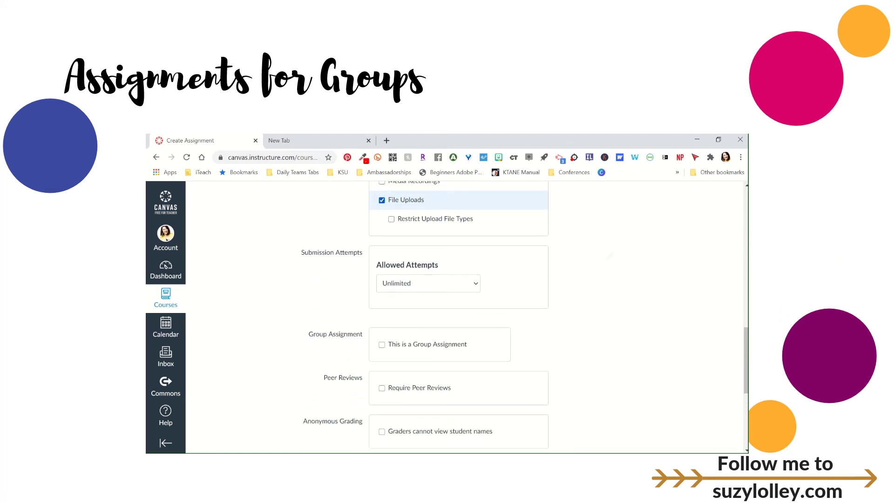
{"action": "scroll", "coordinate": [463, 317], "scroll_direction": "down", "scroll_amount": 2}
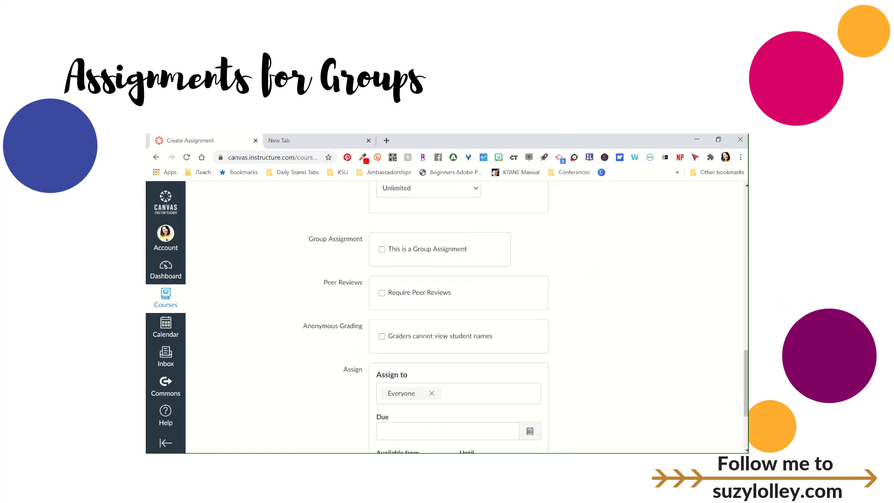
Mark it as a group assignment using the Digital Board Games set, with one grade per group.
{"action": "left_click", "coordinate": [382, 250]}
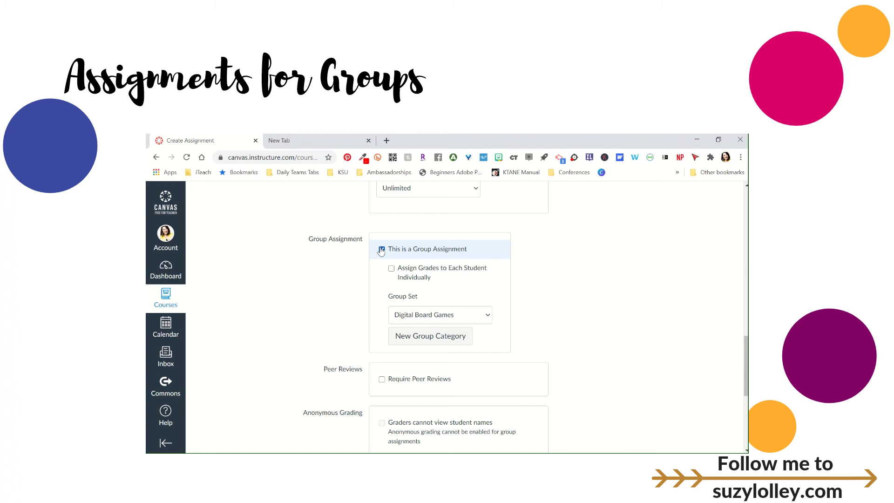
{"action": "left_click", "coordinate": [430, 315]}
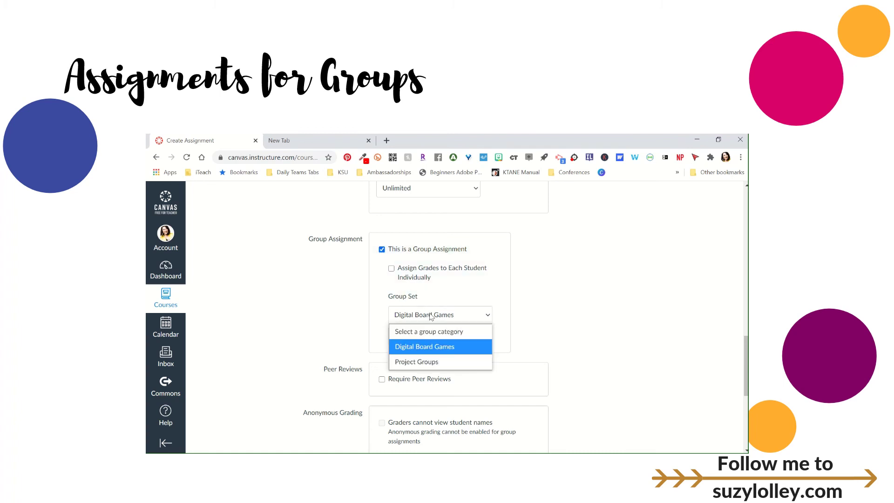
{"action": "left_click", "coordinate": [429, 347]}
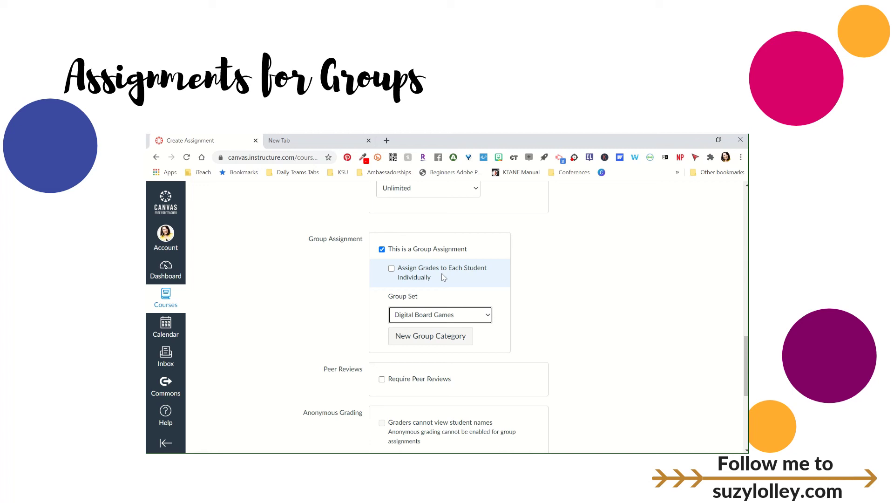
{"action": "left_click", "coordinate": [393, 271]}
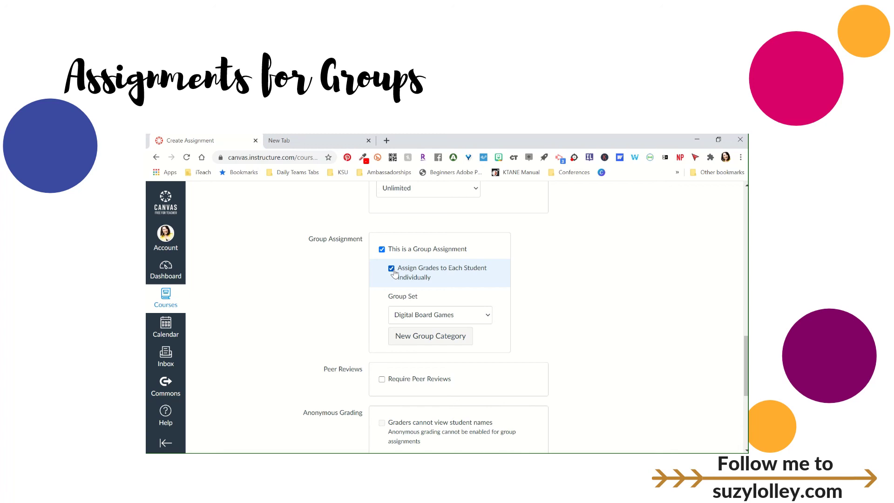
{"action": "left_click", "coordinate": [390, 272]}
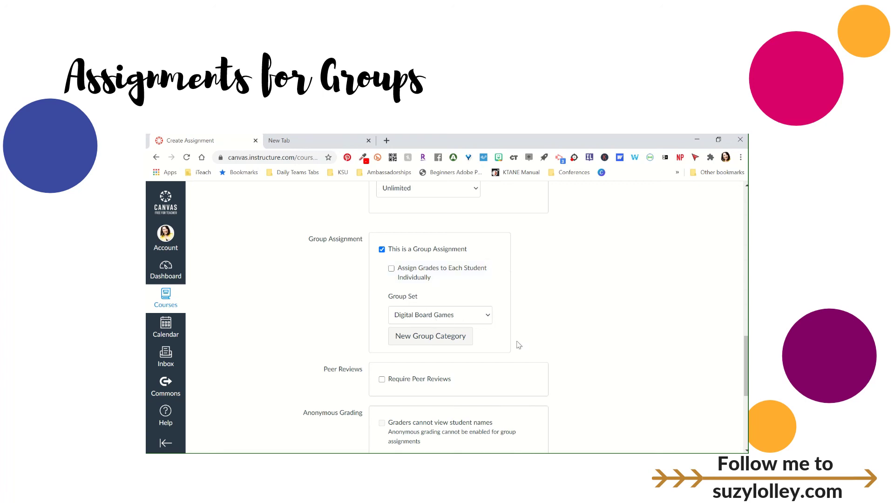
{"action": "left_click_drag", "start_coordinate": [746, 348], "coordinate": [745, 400]}
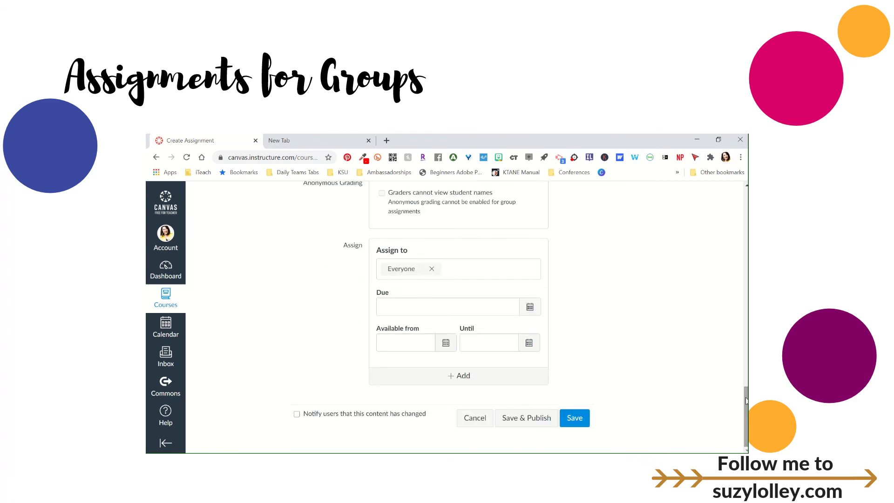